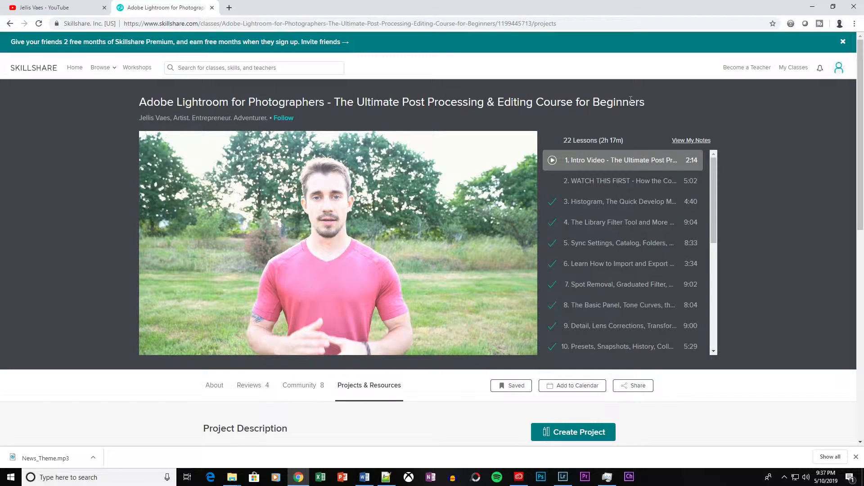
Look over the vlog and photography tutorial sections of the YouTube channel, and return to the Skillshare course page.
click(71, 6)
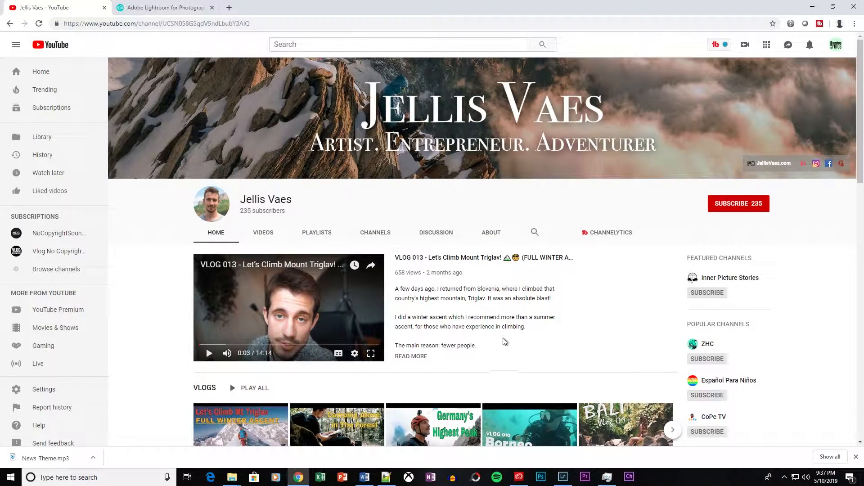
scroll(495, 343, down, 3)
scroll(494, 343, down, 2)
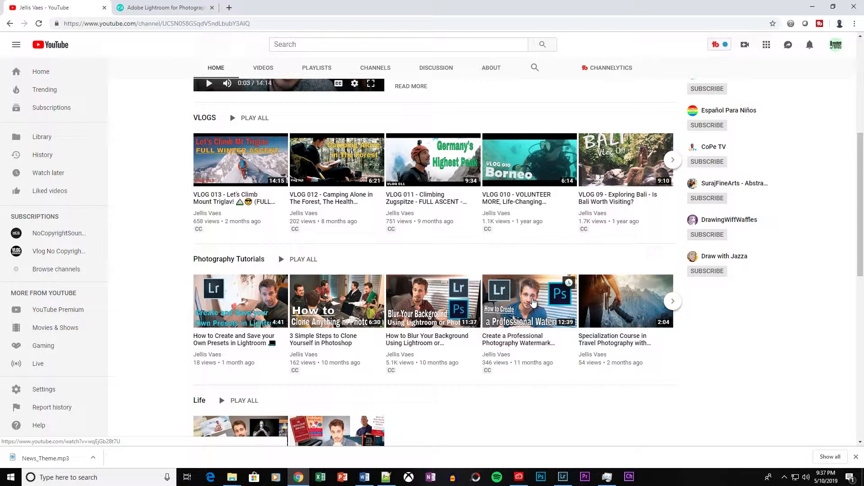
scroll(534, 297, up, 3)
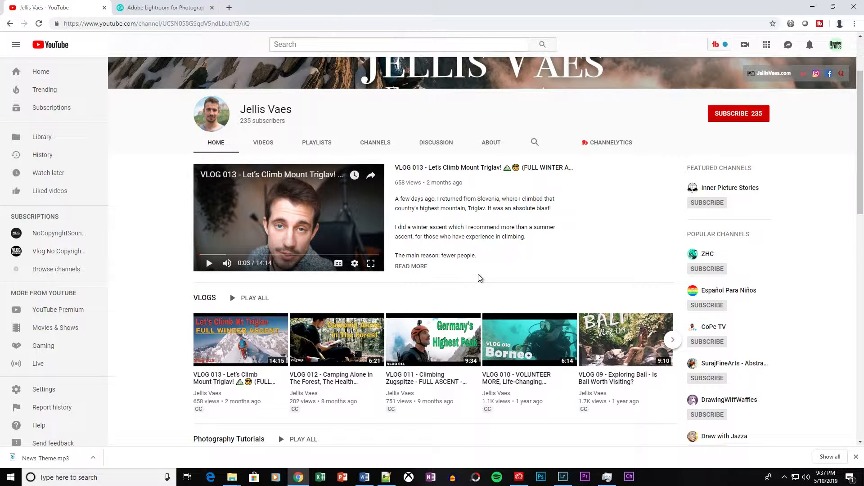
click(153, 8)
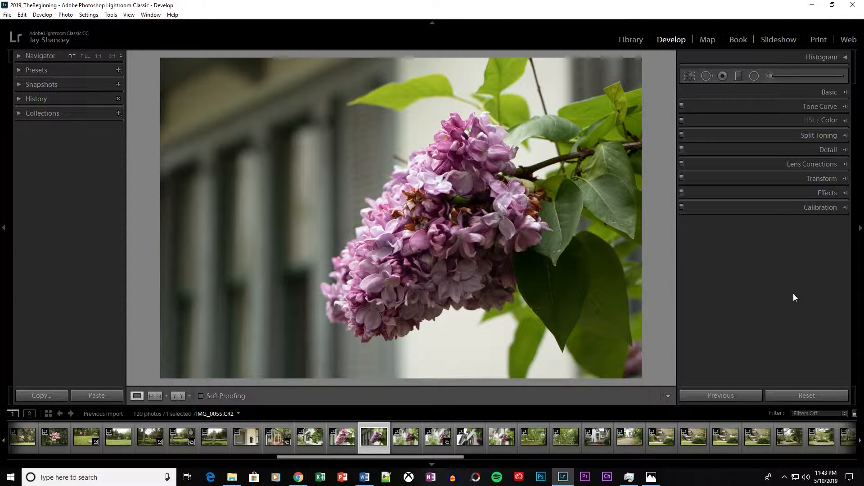
In the lens corrections for the lilac photo, enable profile corrections and chromatic aberration removal.
click(844, 164)
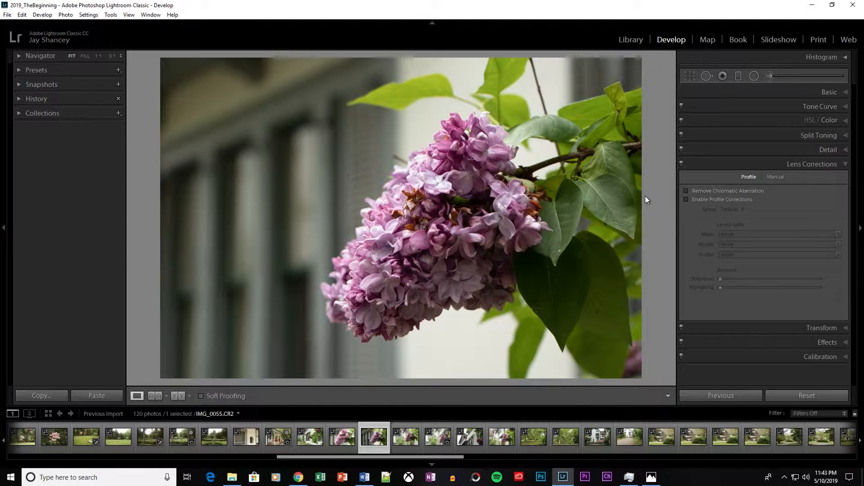
click(685, 200)
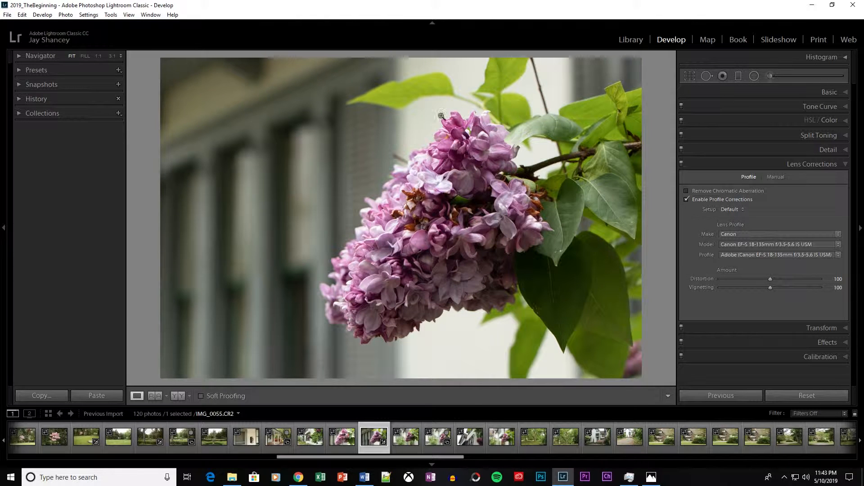
click(687, 200)
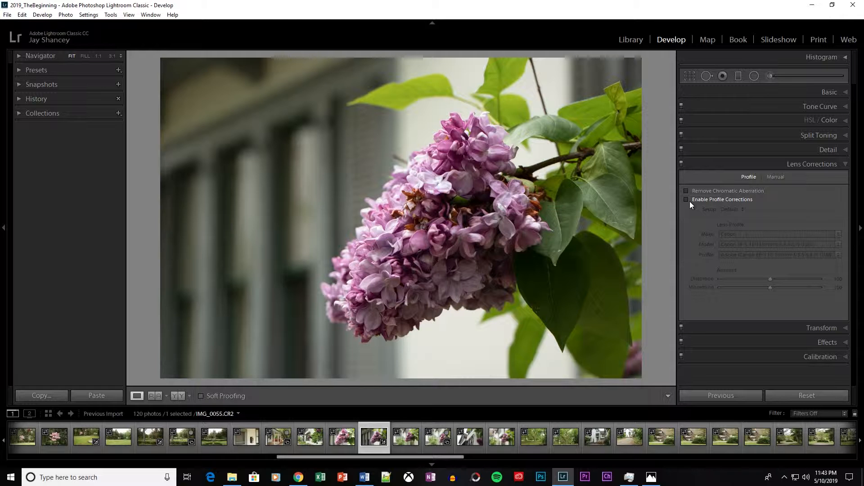
click(685, 201)
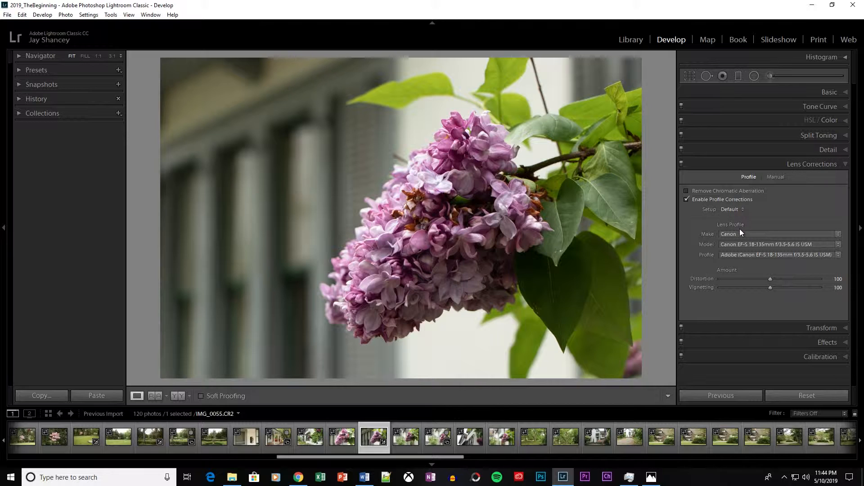
click(845, 164)
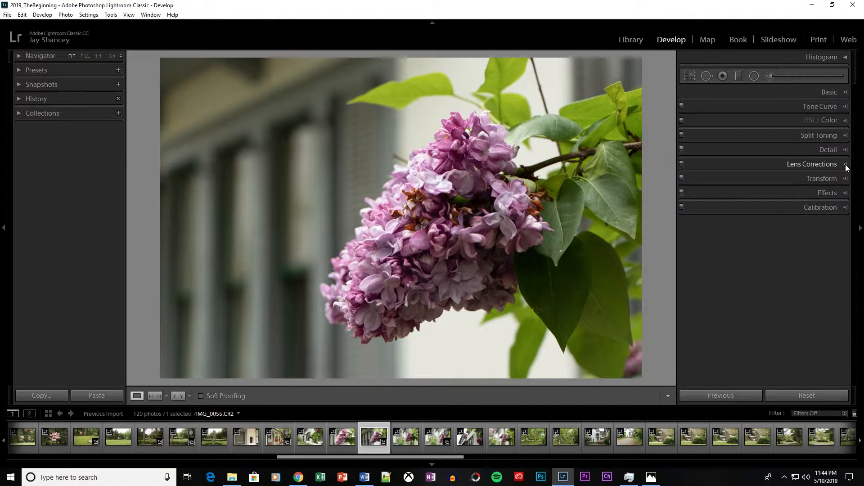
click(846, 165)
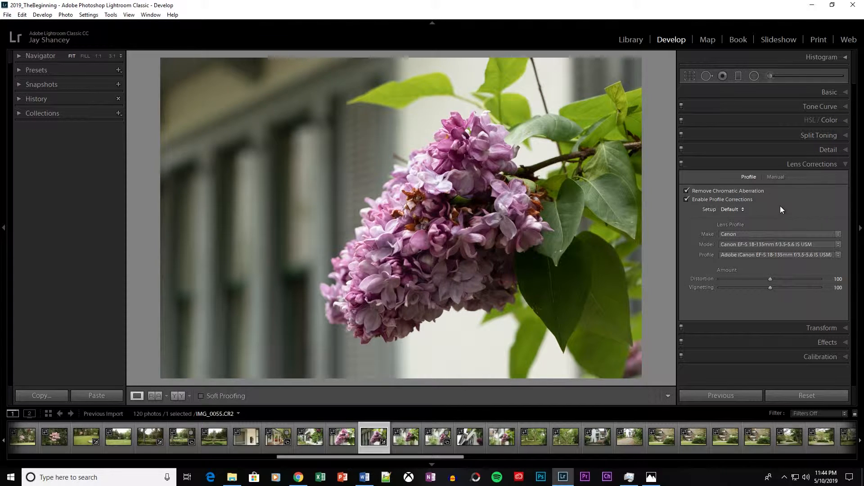
click(846, 165)
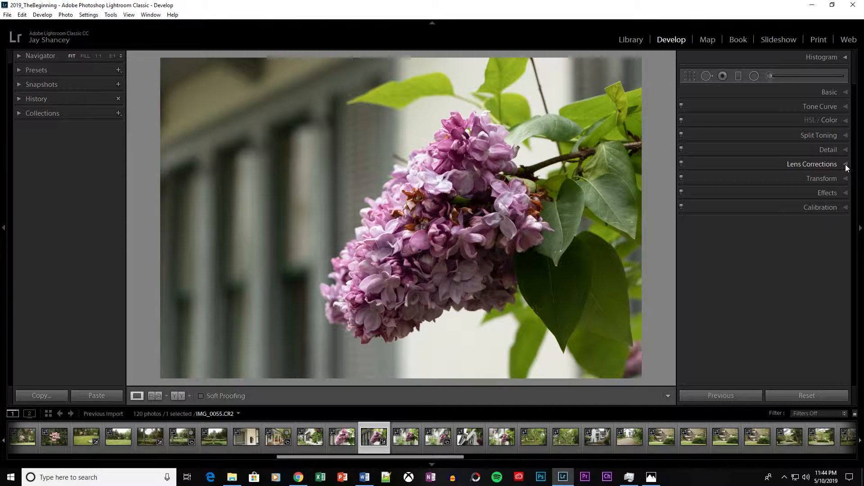
Apply the automatic tone adjustment to the lilac photo in the basic settings.
click(842, 93)
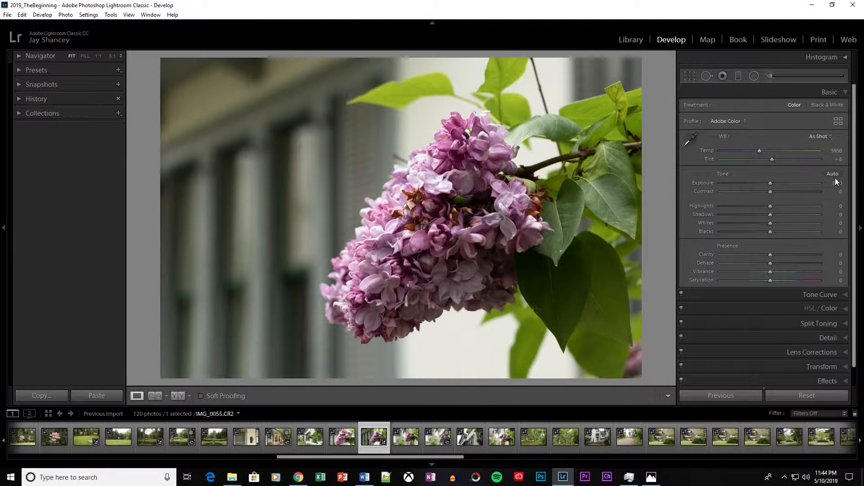
click(846, 93)
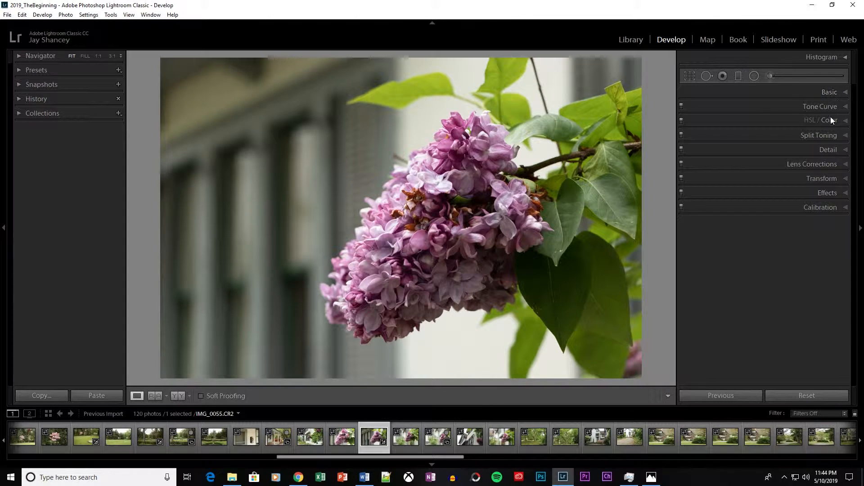
click(845, 92)
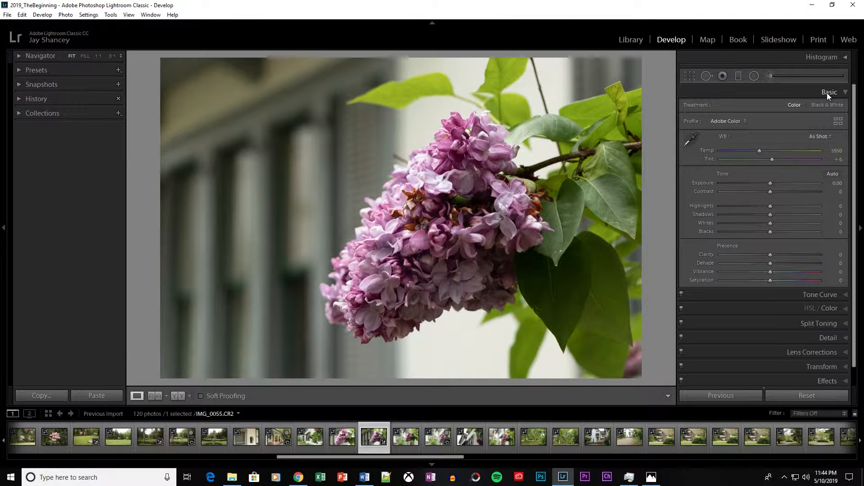
click(833, 174)
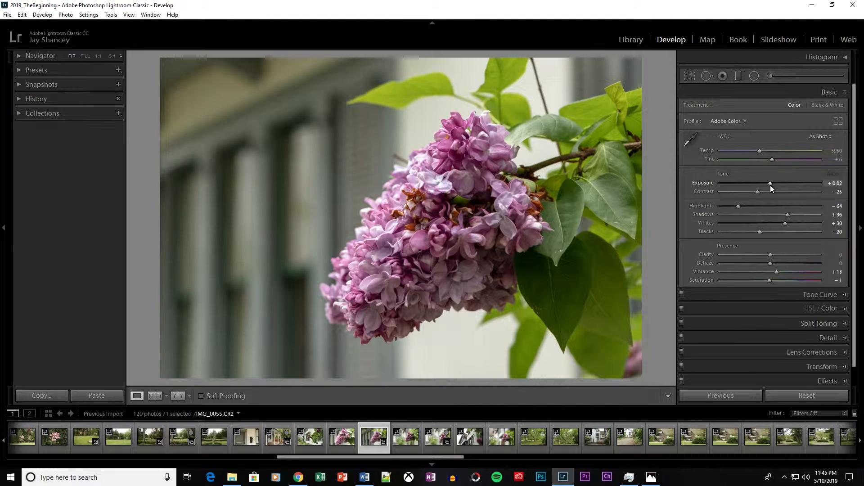
Fine-tune the photo's tone to exposure -0.43, contrast -7, highlights -54, shadows +30 and whites +43.
drag(771, 185, 768, 192)
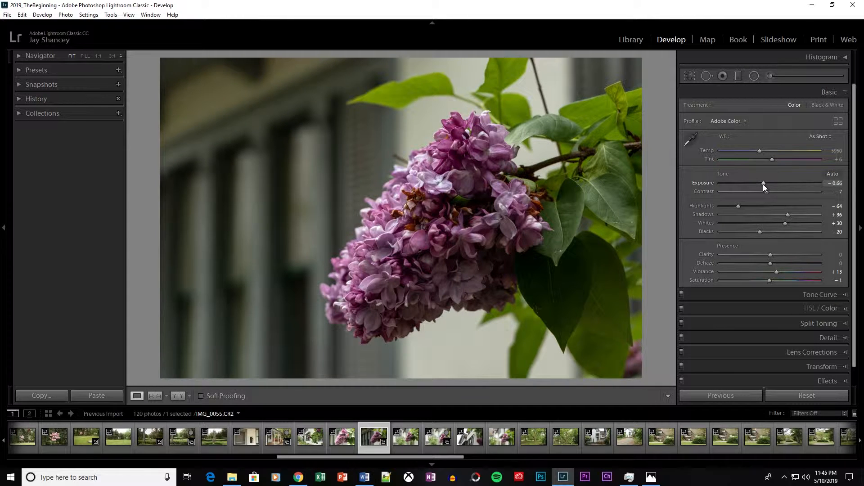
drag(762, 184, 765, 182)
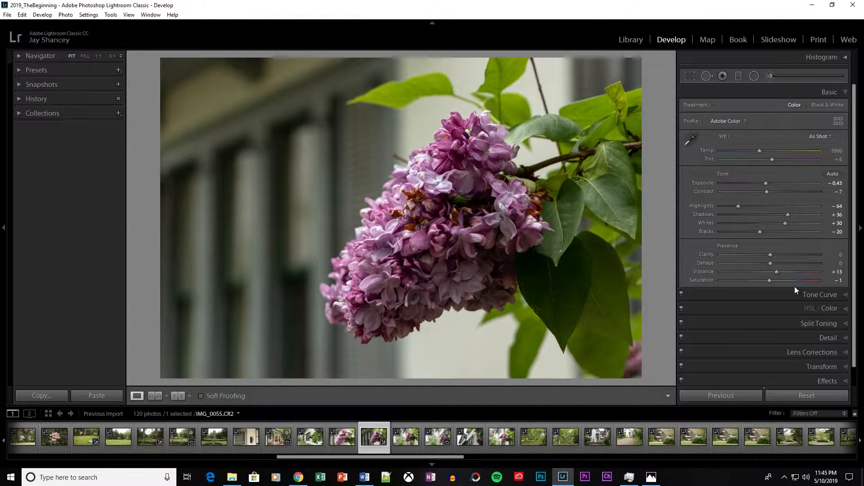
drag(739, 208, 785, 214)
drag(787, 224, 791, 222)
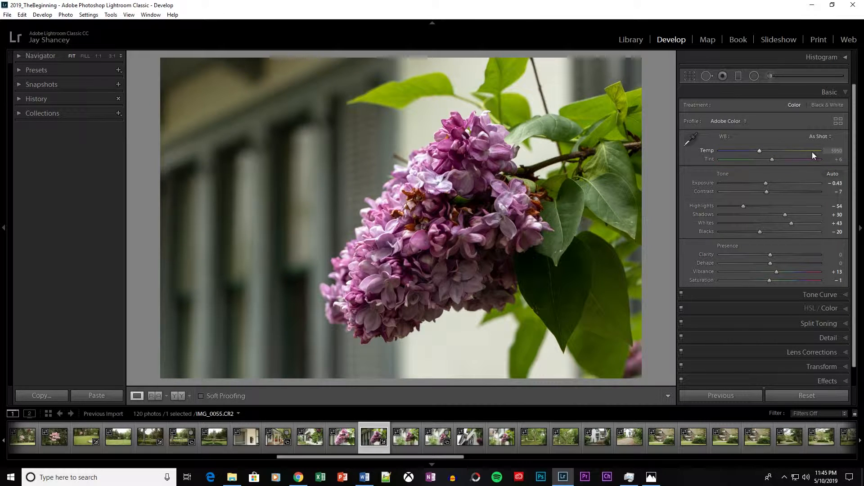
Inspect the edited photo with dimmed and blacked-out surroundings, in full screen, and in a before-and-after comparison.
key(l)
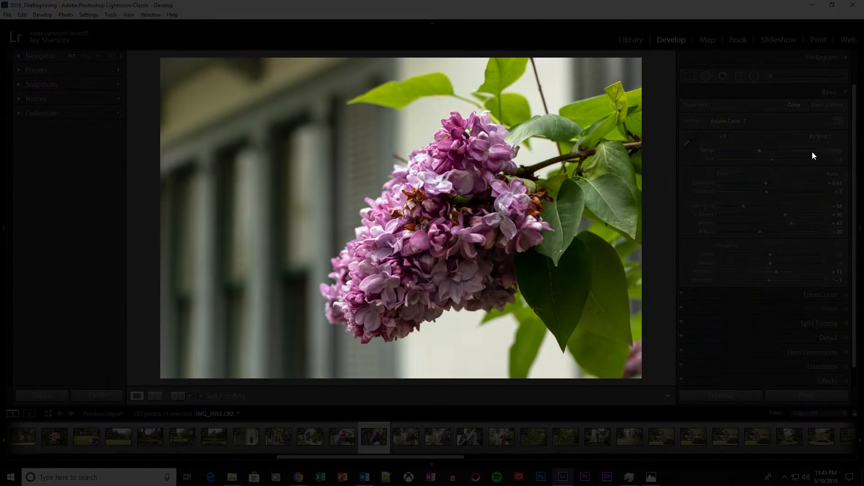
key(l)
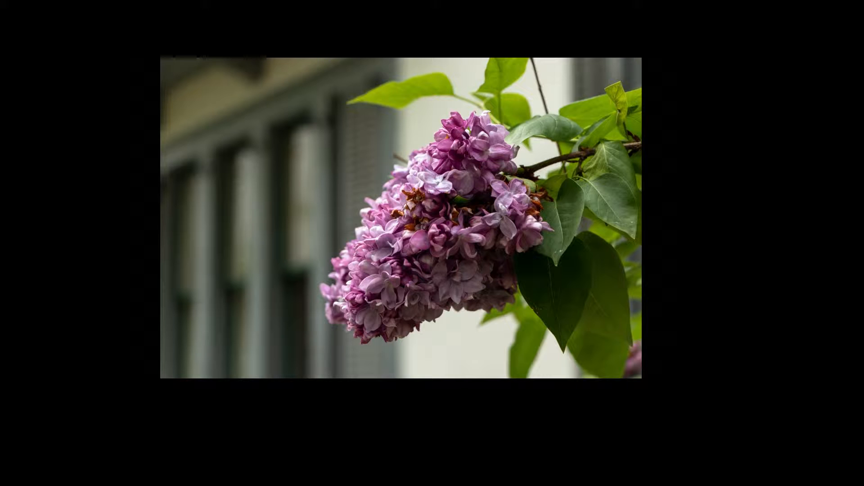
key(l)
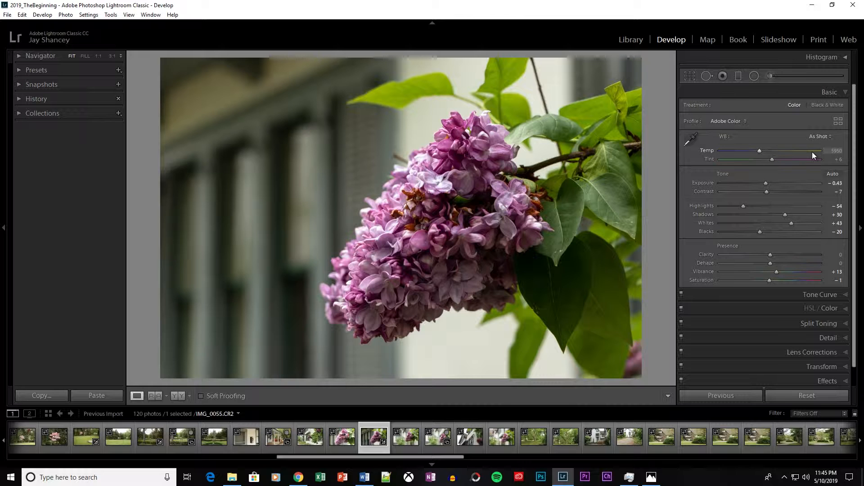
key(f)
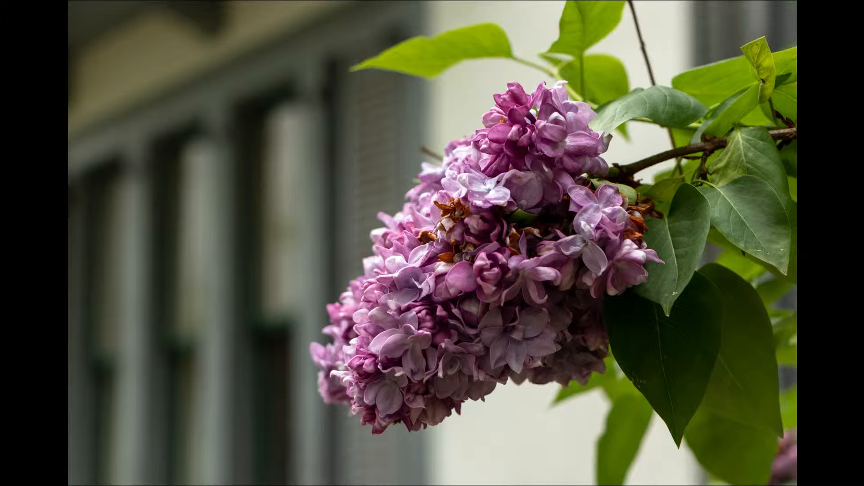
key(f)
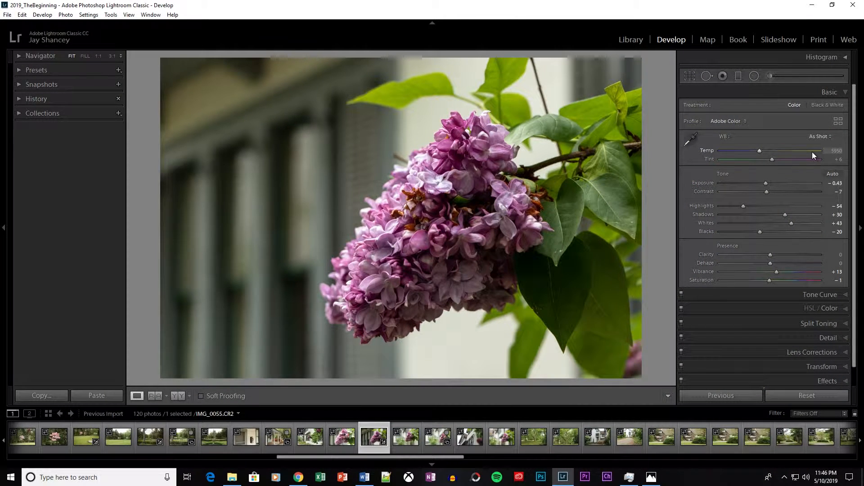
key(y)
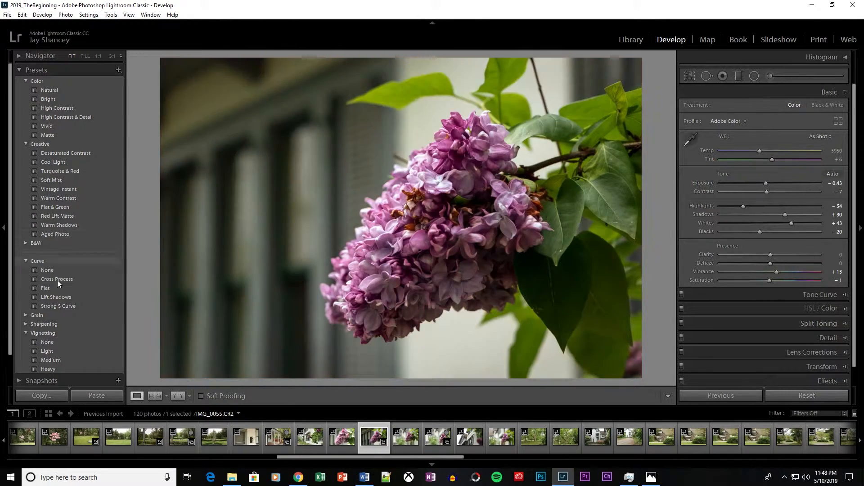
Try the Heavy vignetting preset on the lilac photo and undo it.
scroll(48, 341, down, 2)
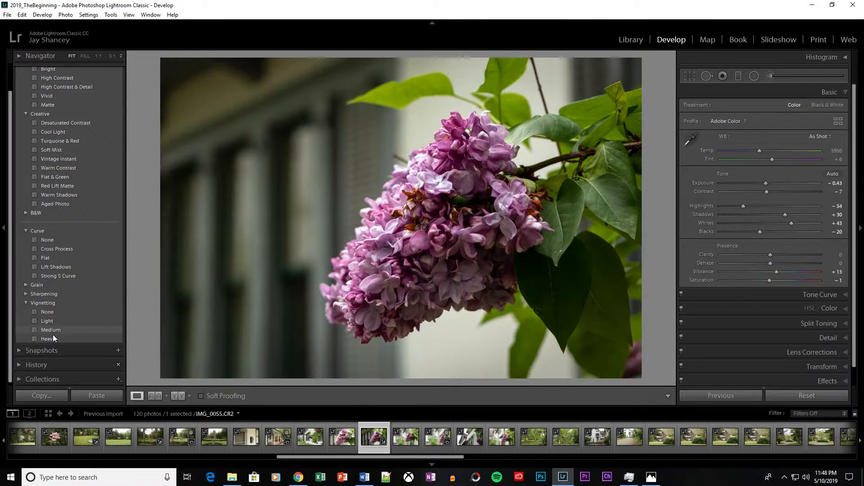
click(53, 338)
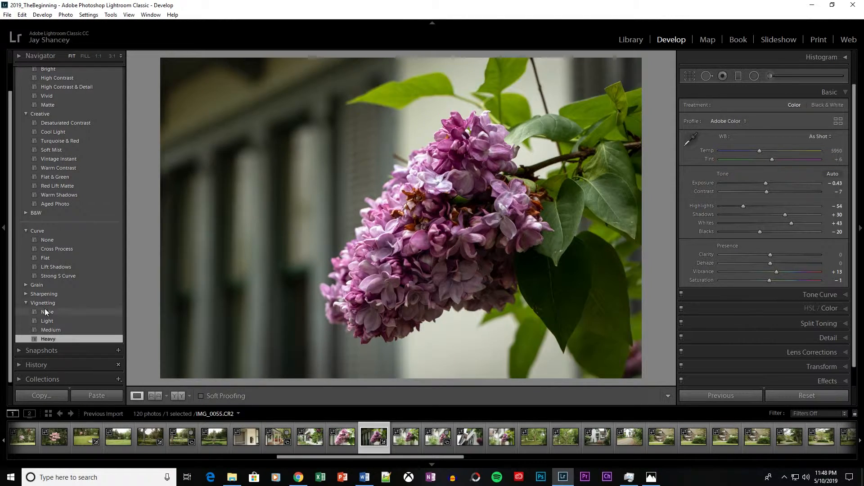
key(ctrl+z)
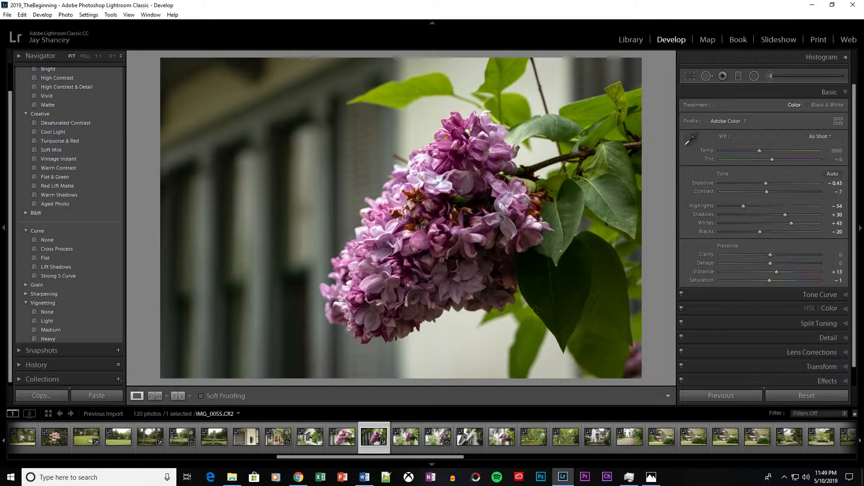
Paint an Adjustment Brush mask with exposure 1.00 over the lilac blossoms, and show the selected mask overlay.
click(769, 76)
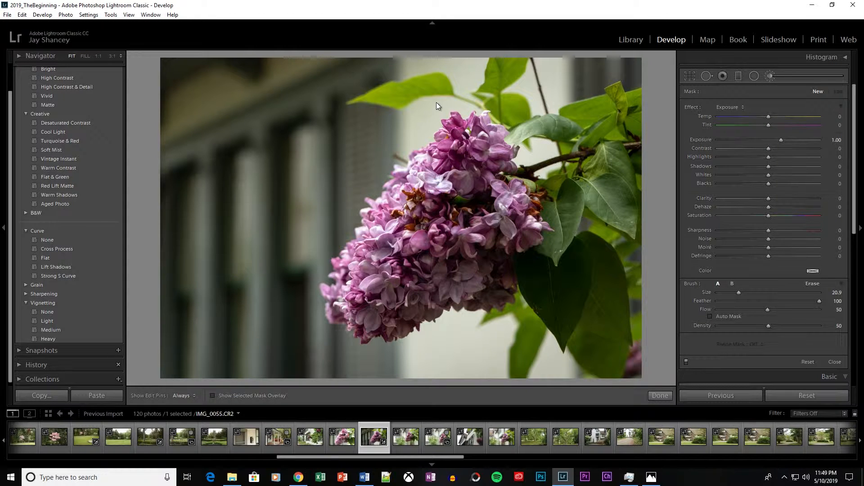
key(h)
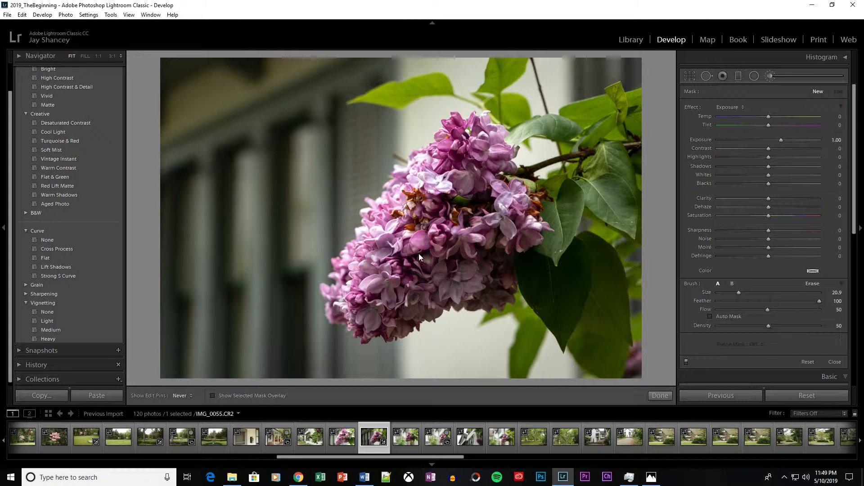
key(h)
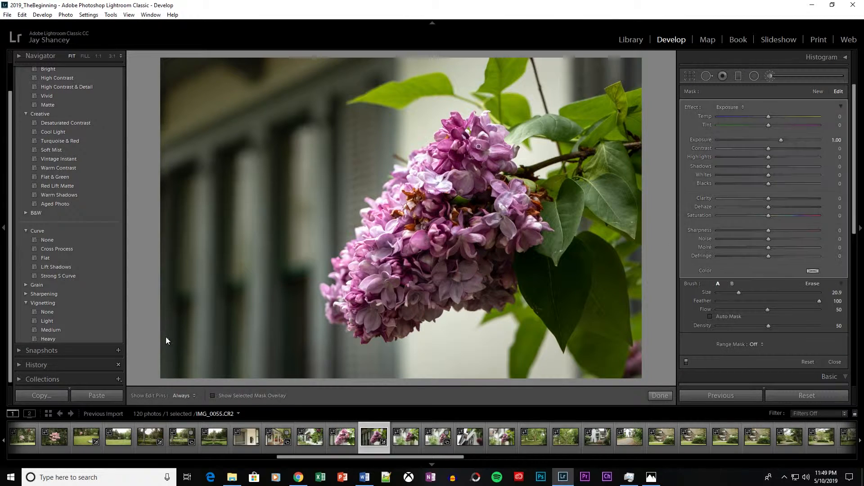
click(212, 396)
key(h)
key(h)
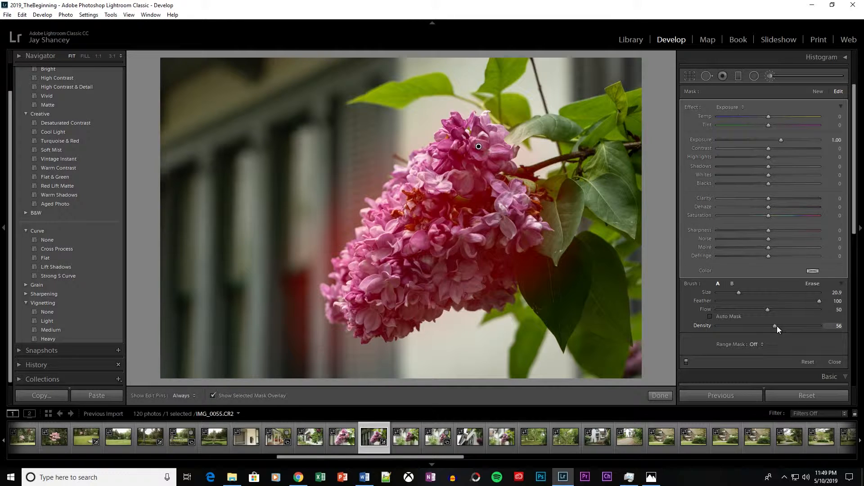
Set the brush flow to 73 and density to 65, and extend the mask around the top of the blossoms.
drag(776, 330, 792, 314)
key(h)
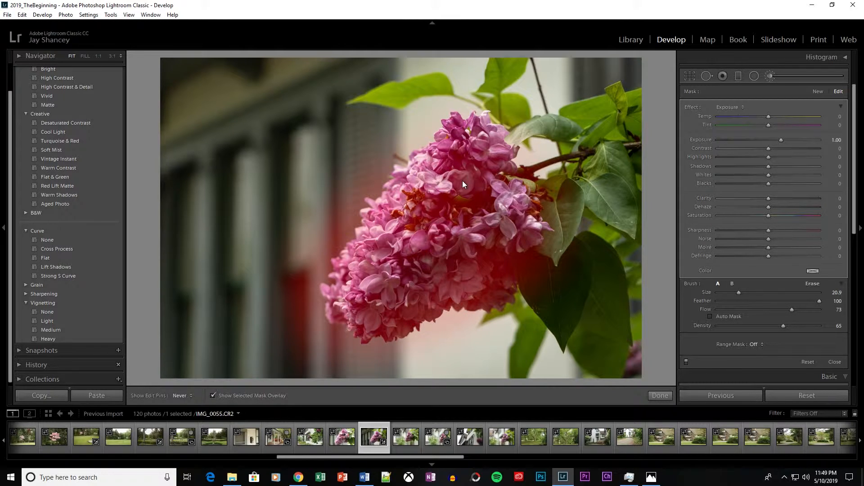
mouse_move(494, 103)
mouse_down()
mouse_move(409, 65)
mouse_move(288, 199)
mouse_up()
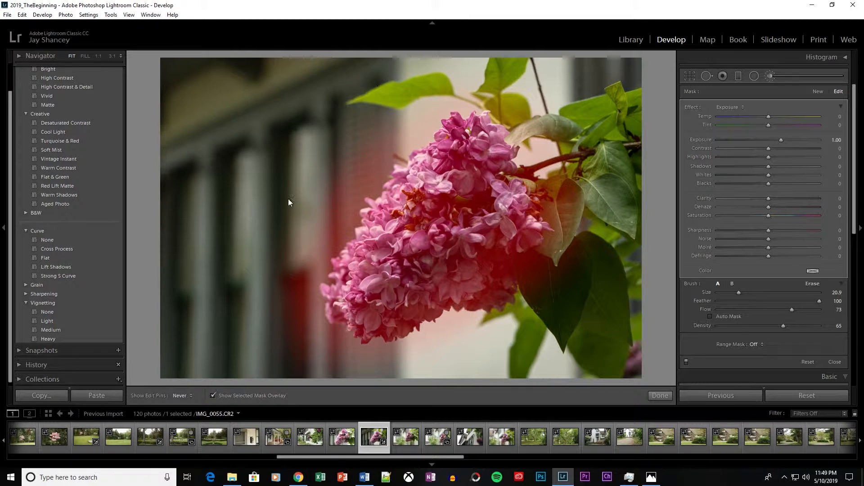
Show the edit pins and reposition the brush mask by its pin, leaving it over the upper blossoms.
key(h)
mouse_move(479, 147)
mouse_down()
mouse_move(425, 137)
mouse_move(391, 184)
mouse_up()
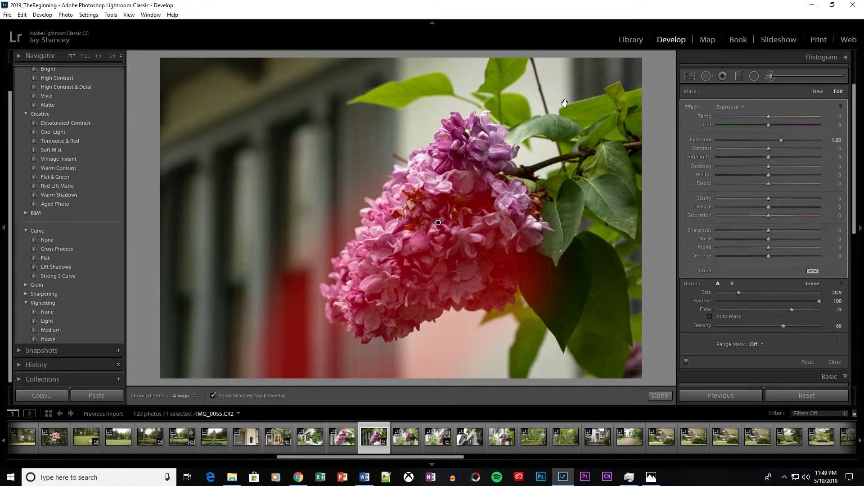
mouse_move(391, 183)
mouse_down()
mouse_move(429, 112)
mouse_move(435, 123)
mouse_up()
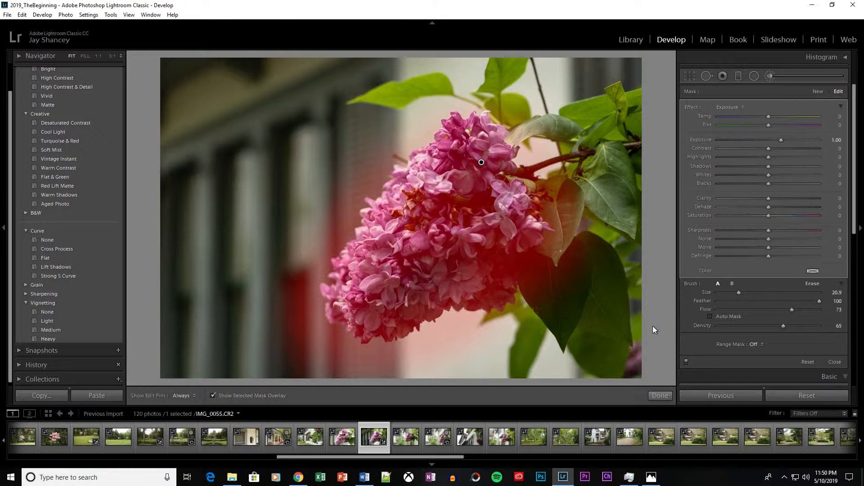
Hide the mask overlay, set the brush exposure to 0.57 and contrast to -19, and finish the mask.
click(212, 394)
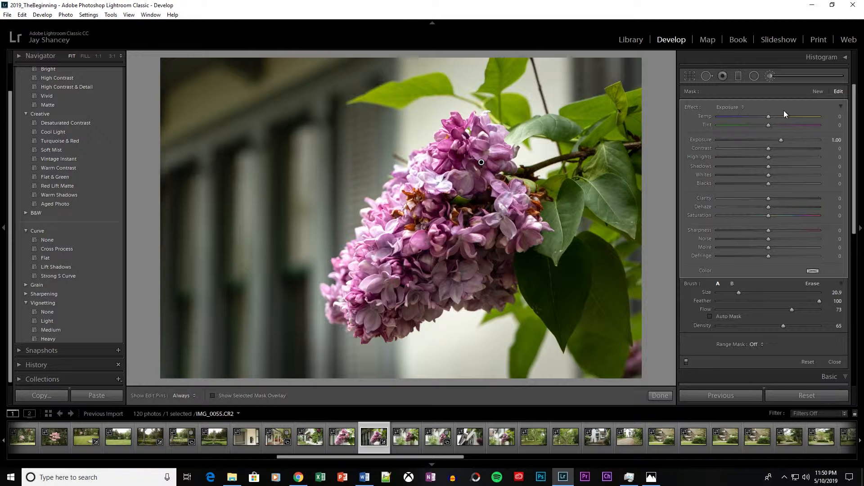
mouse_move(781, 140)
mouse_down()
mouse_move(725, 142)
mouse_move(792, 139)
mouse_move(708, 149)
mouse_move(760, 153)
mouse_move(776, 142)
mouse_up()
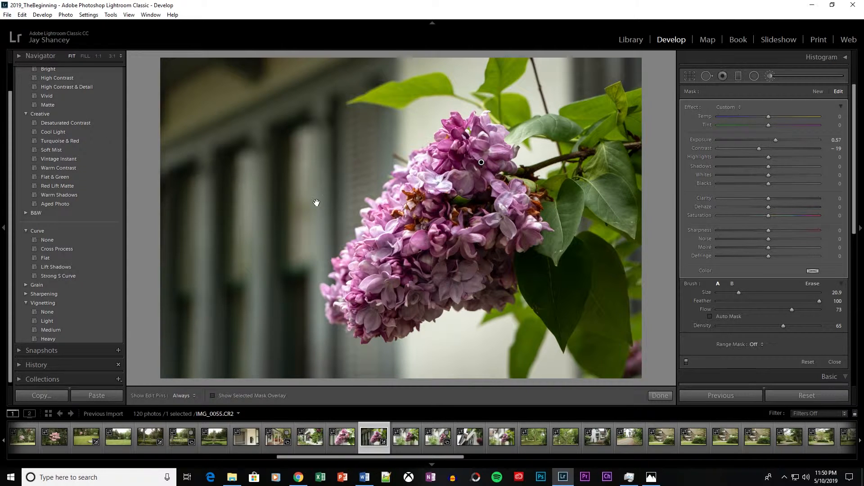
click(659, 396)
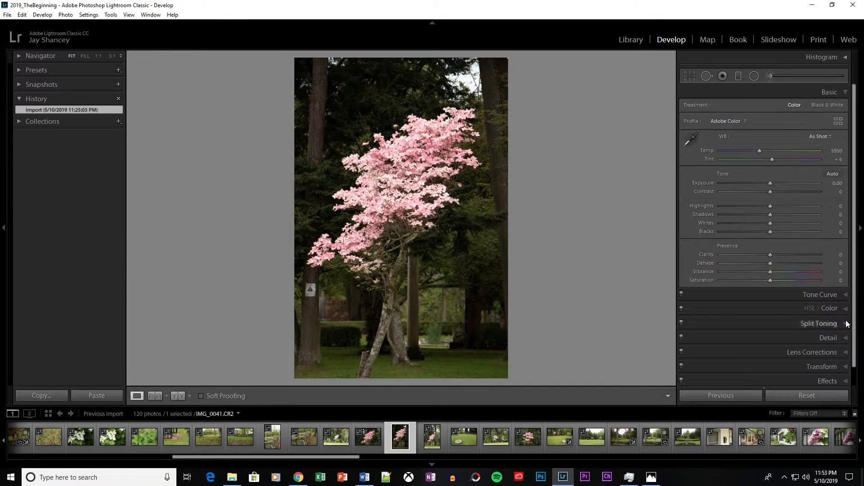
Enable profile corrections and remove chromatic aberration on the pink tree photo IMG_0041.CR2.
click(845, 352)
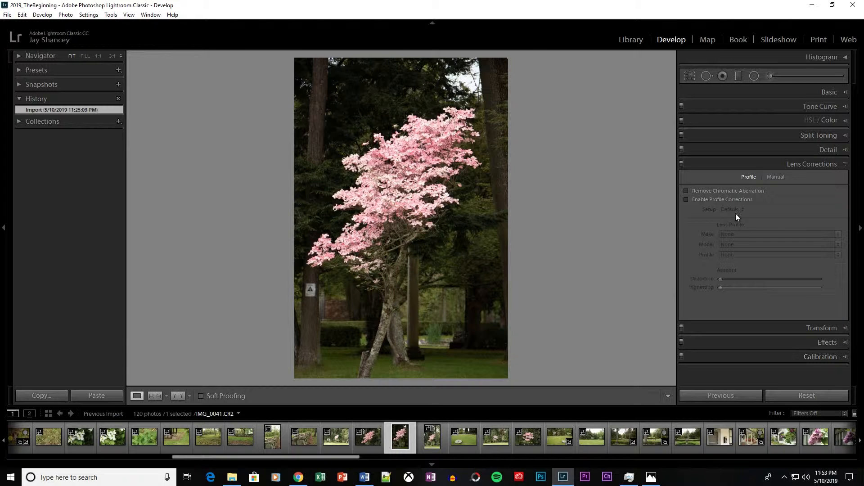
click(687, 200)
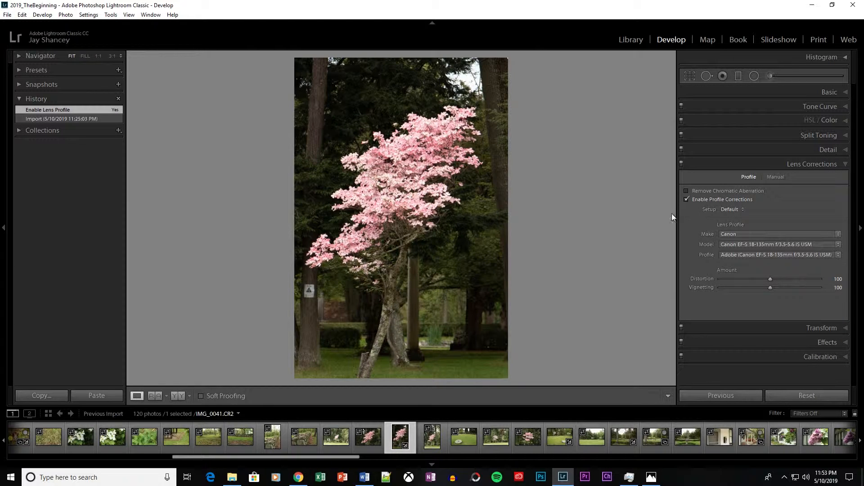
click(686, 191)
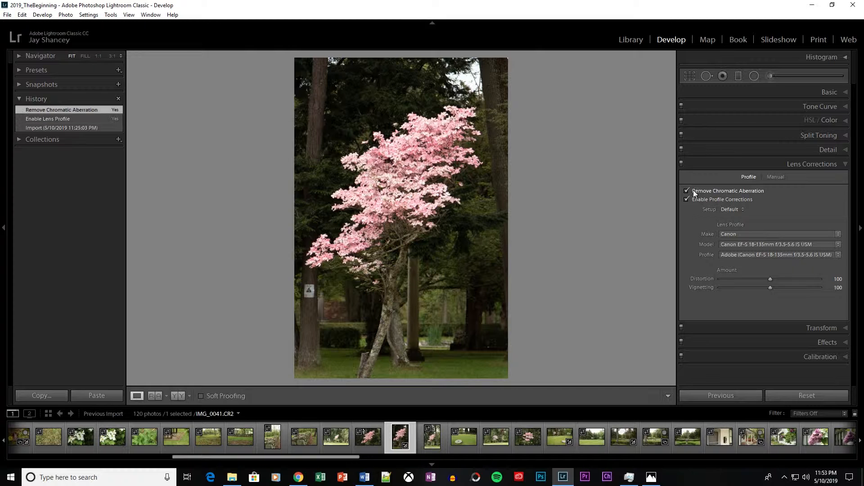
click(846, 165)
Apply Auto tone, then set temperature to 6118, exposure to -0.29, contrast to -27 and highlights to -52.
click(844, 92)
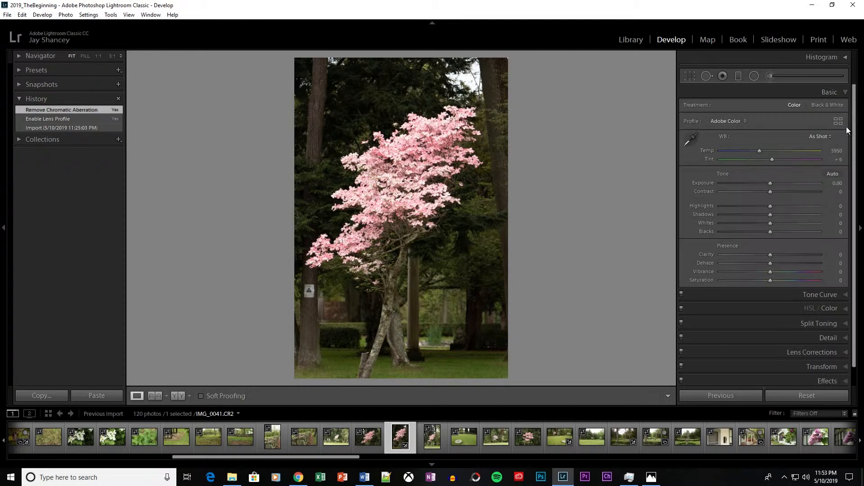
click(833, 174)
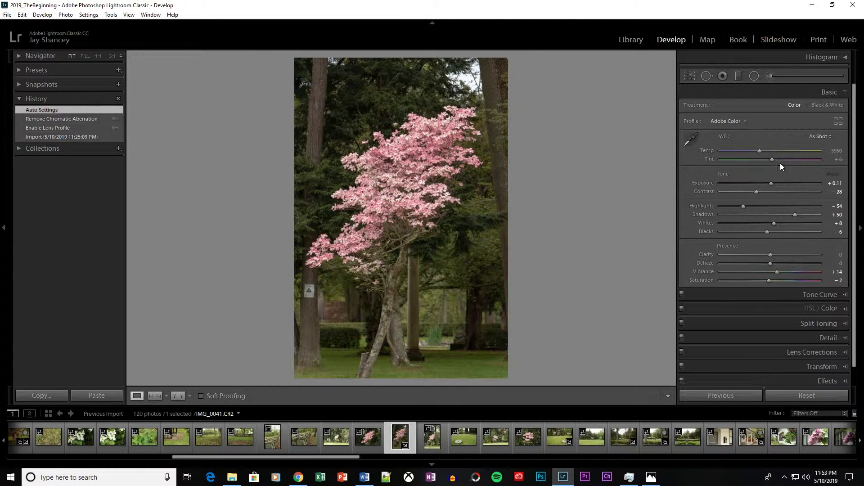
drag(761, 152, 763, 151)
drag(771, 182, 767, 182)
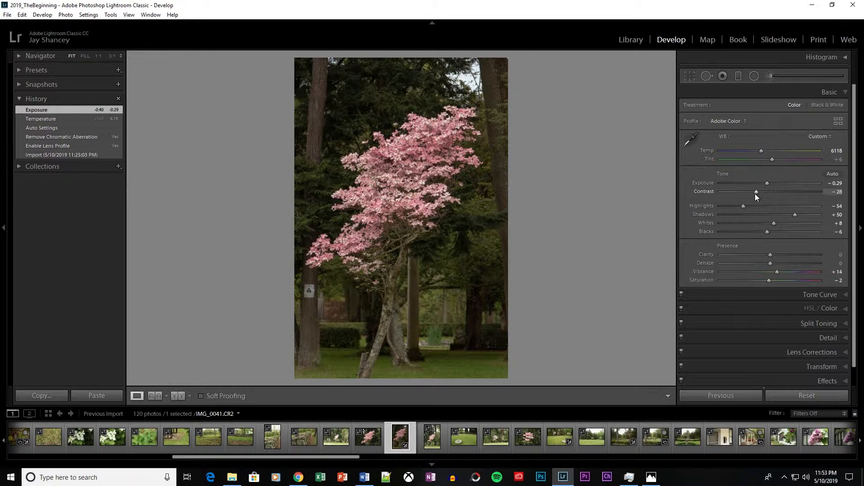
drag(757, 193, 744, 205)
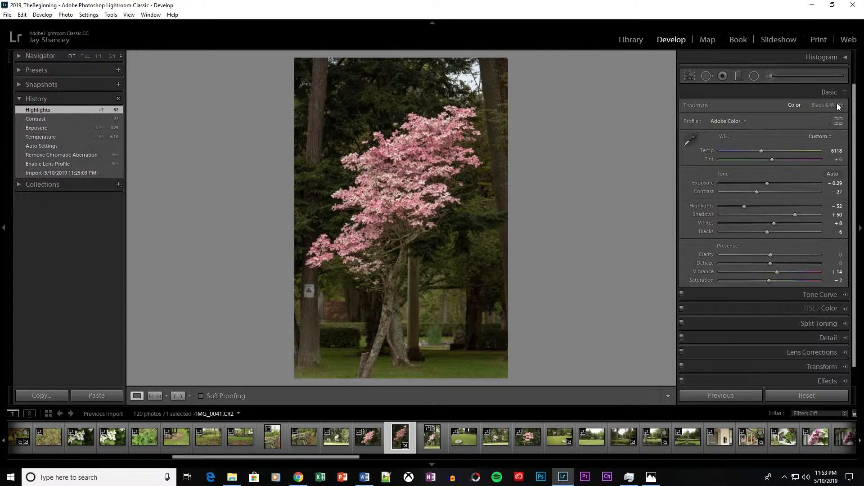
View the HSL/Color and Detail settings of the pink tree photo.
click(845, 310)
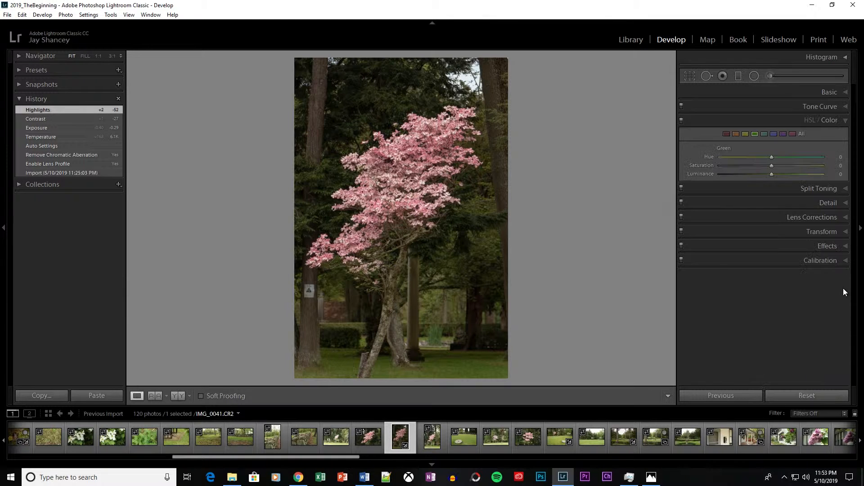
click(844, 207)
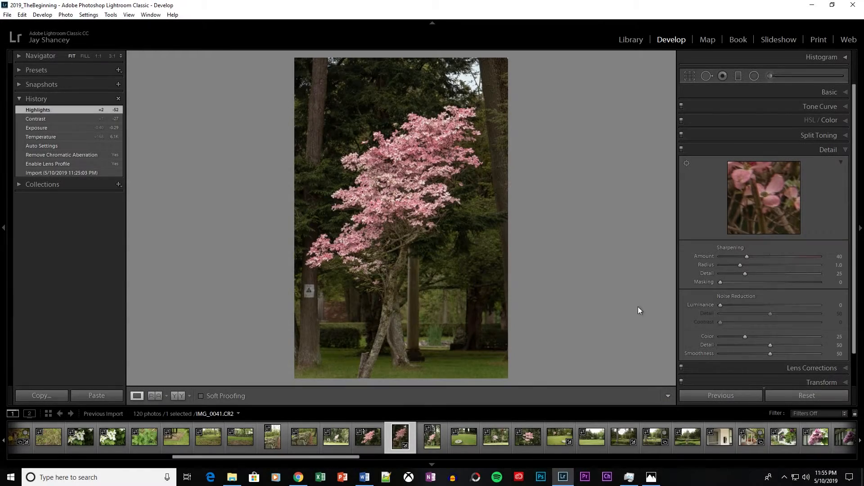
Start an export of the pink tree photo and rename the output with the custom name signBlock.
click(8, 15)
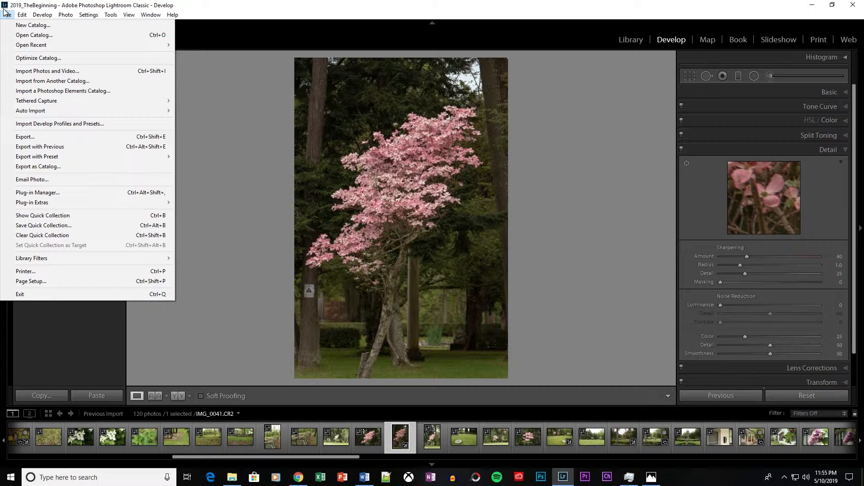
click(32, 141)
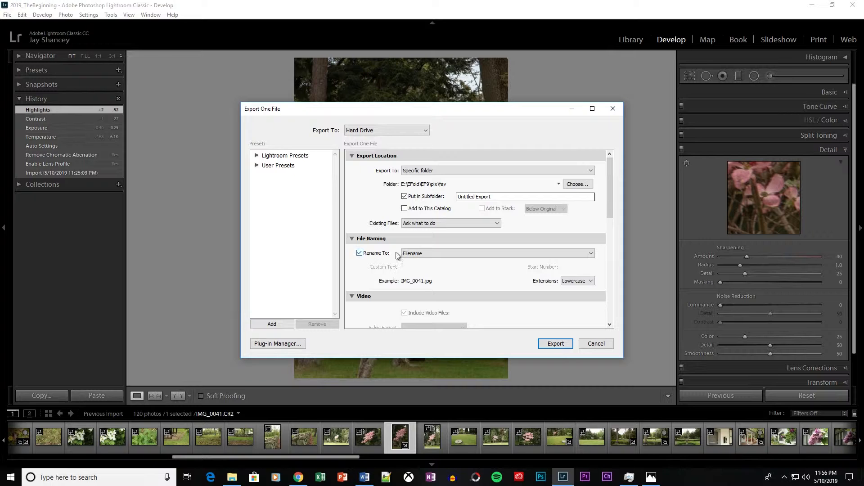
click(486, 255)
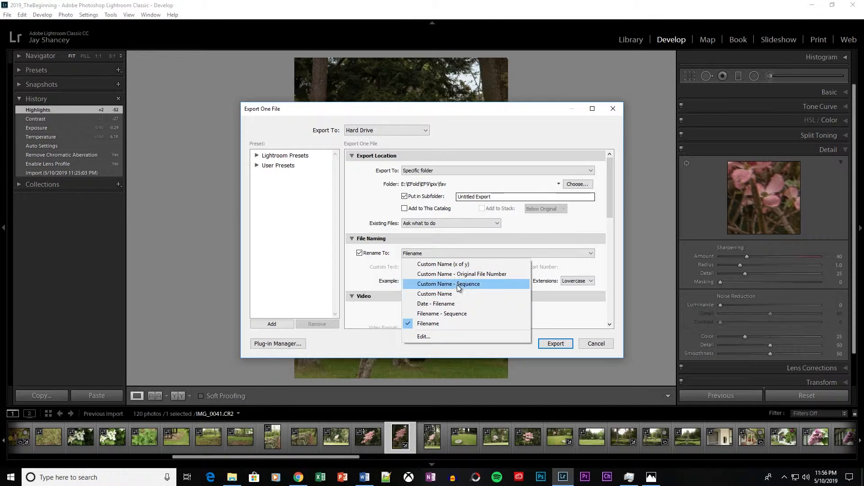
click(450, 295)
click(435, 266)
click(434, 267)
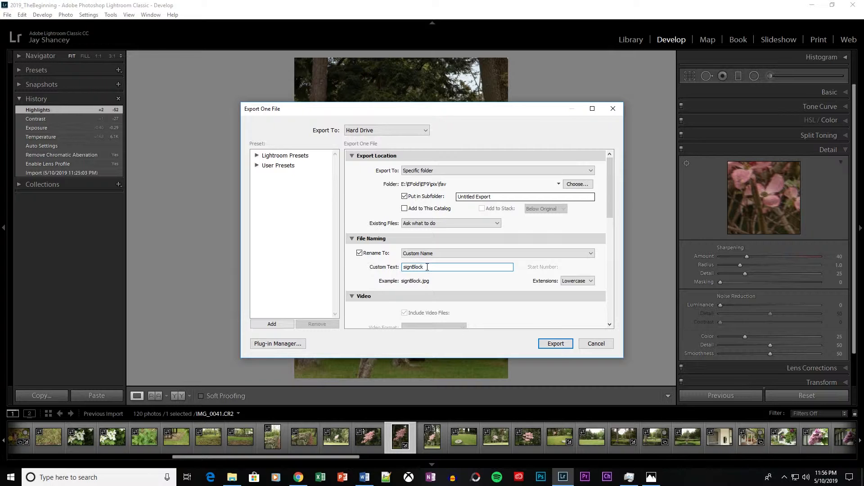
Review the format, sizing, sharpening and metadata options and export the photo as a JPEG.
scroll(487, 306, down, 5)
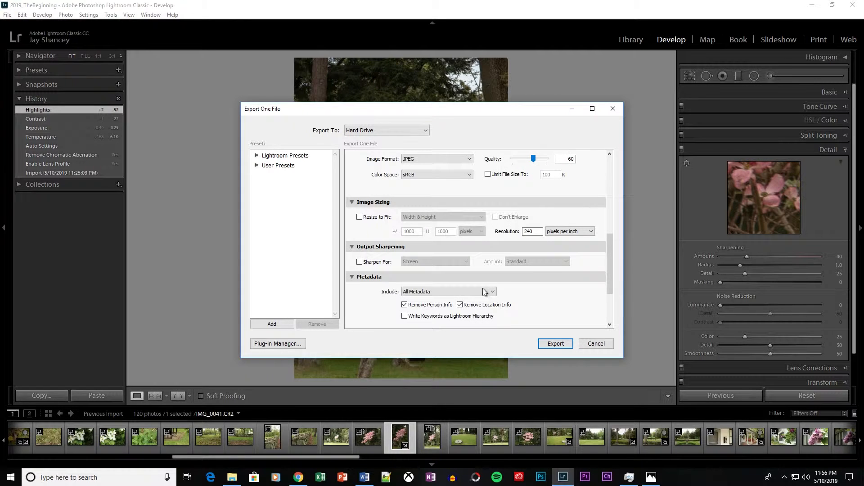
scroll(522, 231, up, 5)
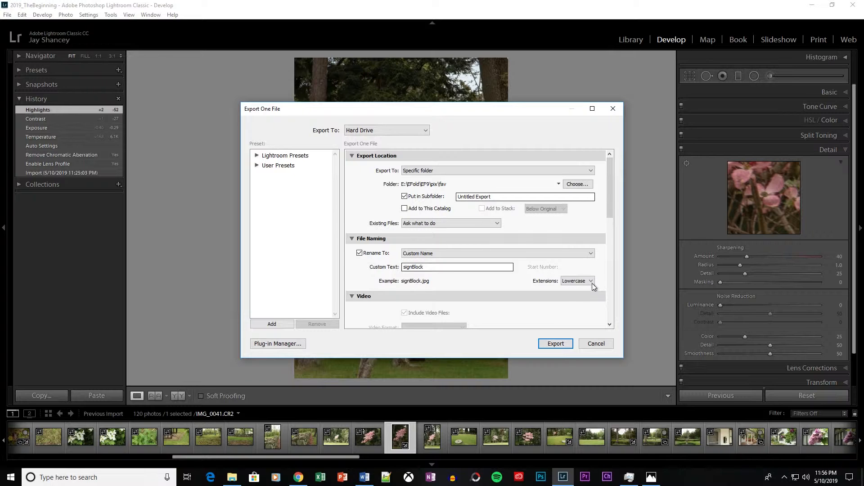
scroll(592, 283, down, 5)
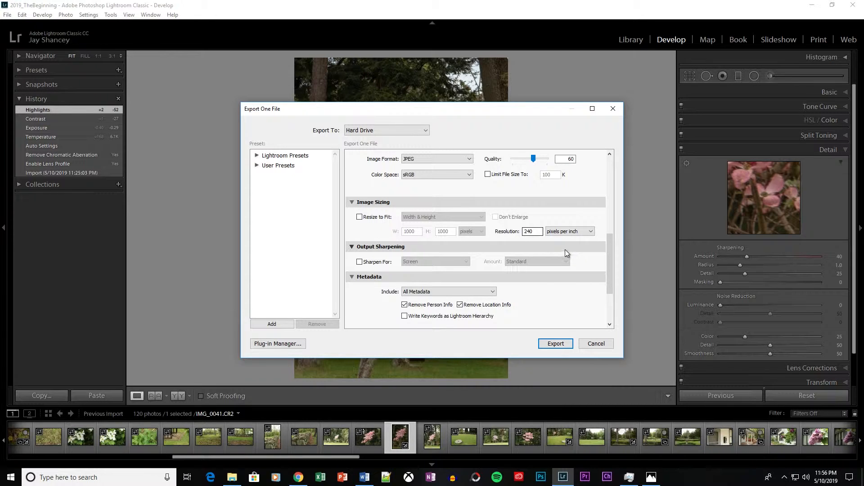
click(556, 344)
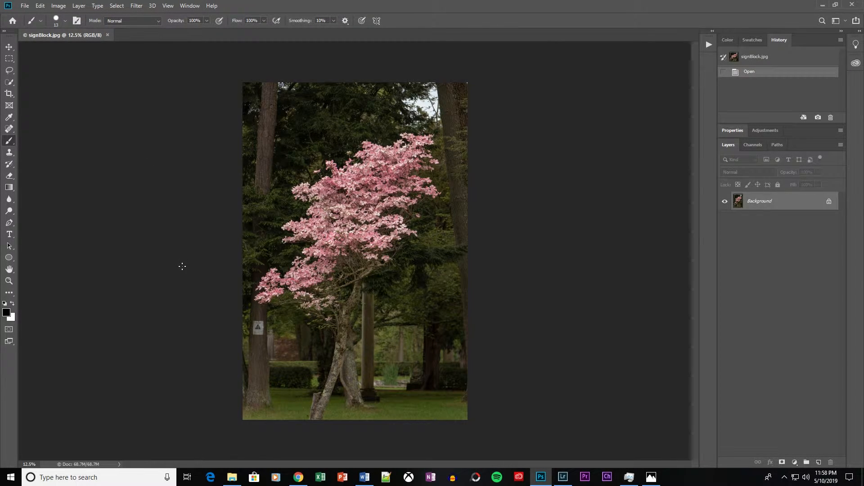
In Photoshop, marquee-select the sign on the left tree trunk in signBlock.jpg, replace it with a Content-Aware fill, and deselect.
click(9, 58)
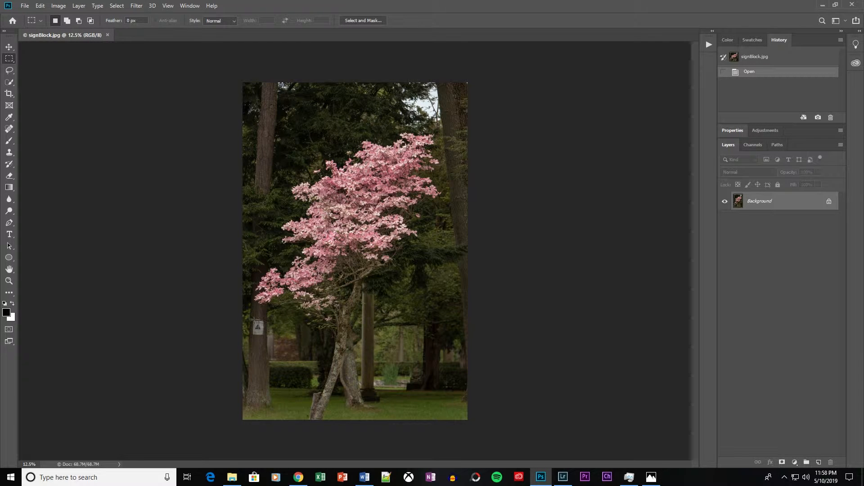
drag(253, 319, 264, 336)
key(i)
key(shift+BackSpace)
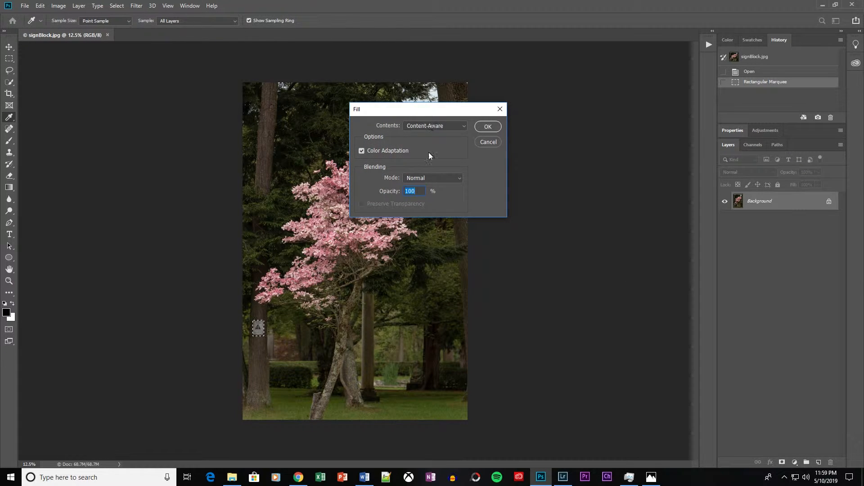
click(489, 127)
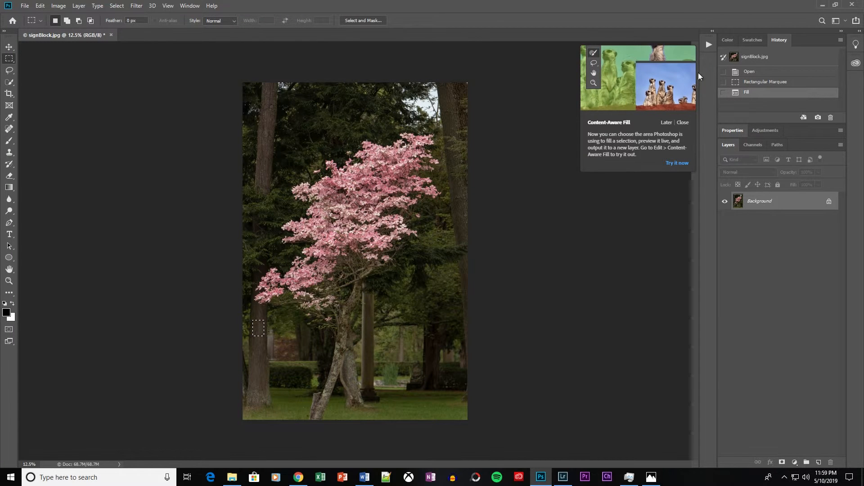
click(613, 185)
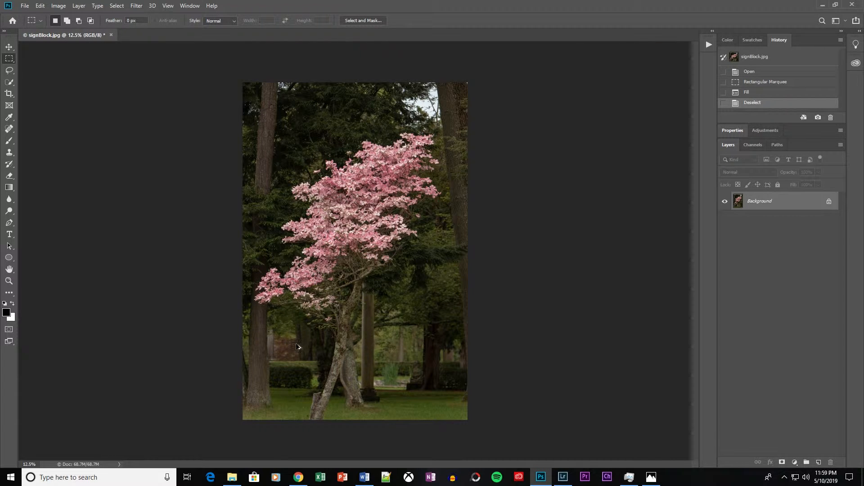
Examine the filled area of the left tree trunk up close and in the context of the whole photo.
scroll(297, 346, up, 5)
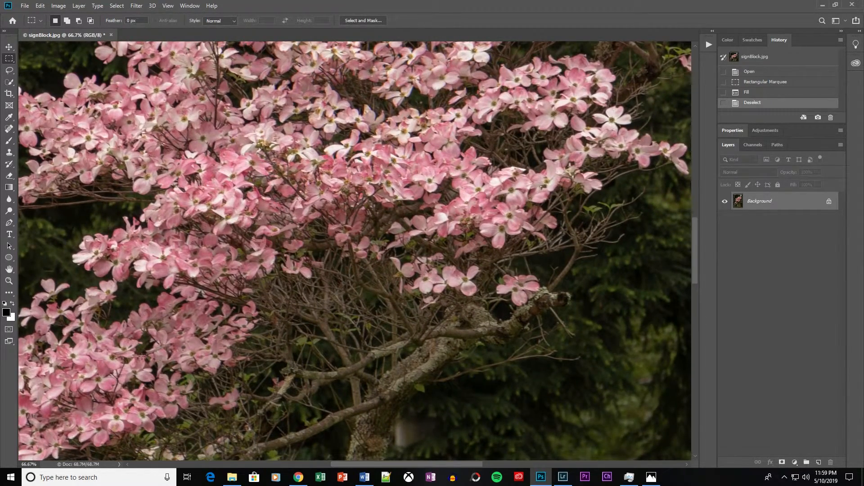
drag(141, 356, 407, 108)
drag(457, 177, 434, 201)
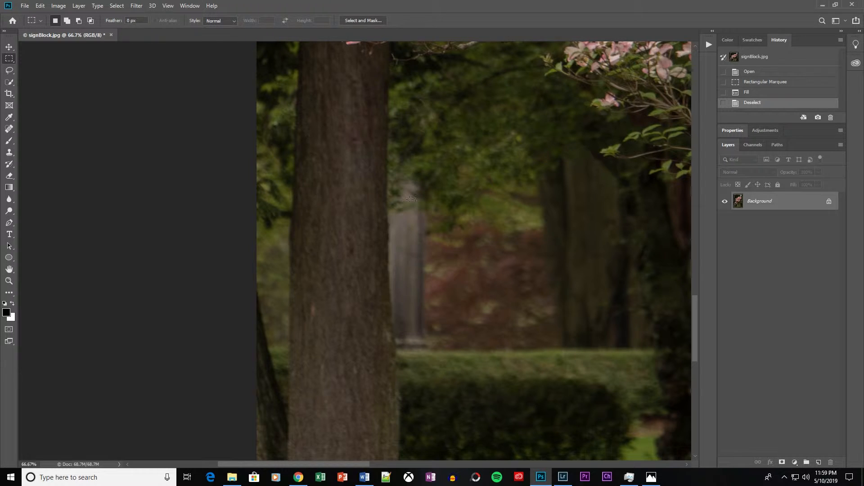
scroll(391, 175, down, 1)
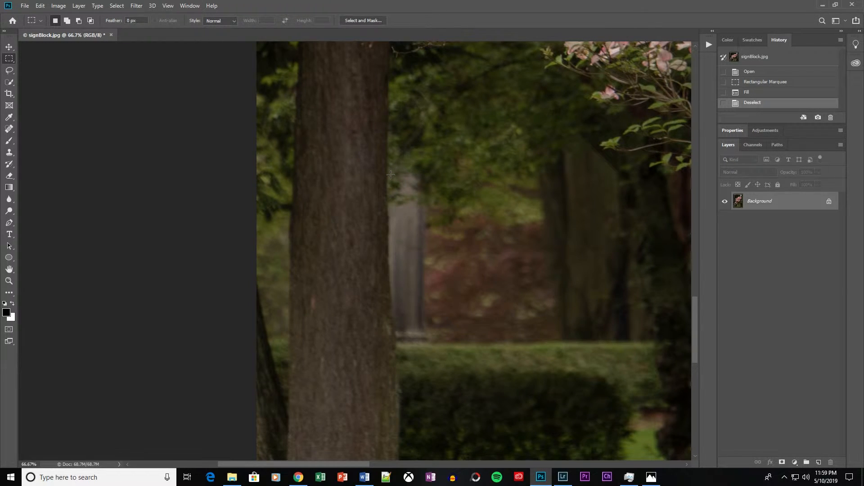
scroll(391, 174, down, 4)
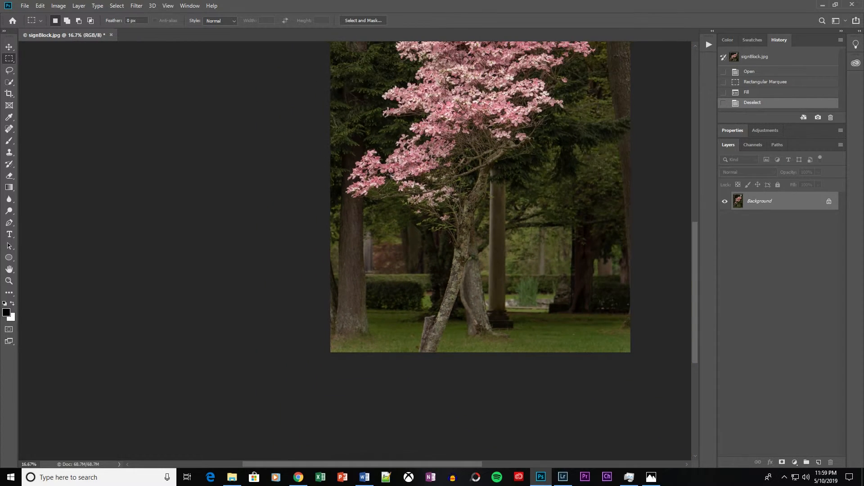
drag(525, 188, 415, 222)
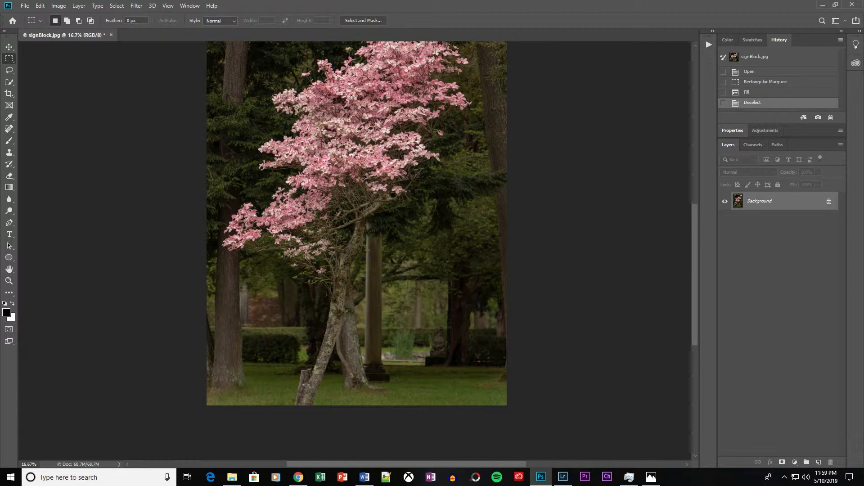
Try removing the stump beside the pink tree's base with a Lasso selection and Content-Aware fill, then undo the fill and deselect.
click(9, 70)
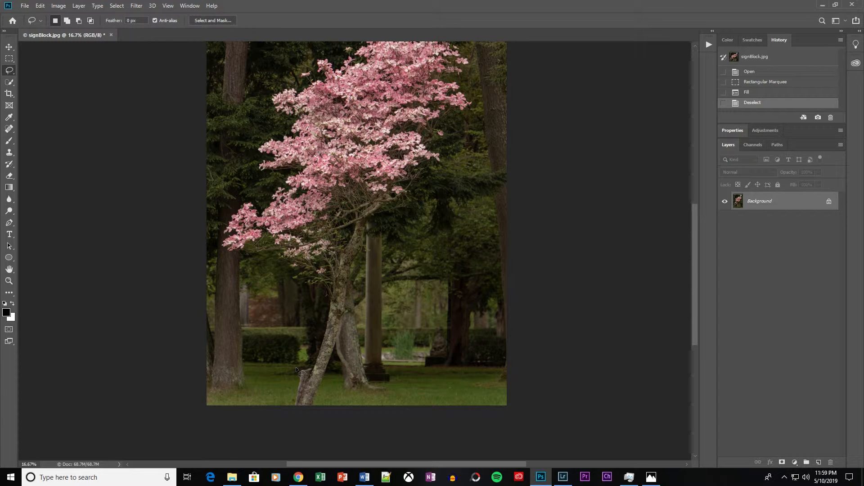
click(10, 71)
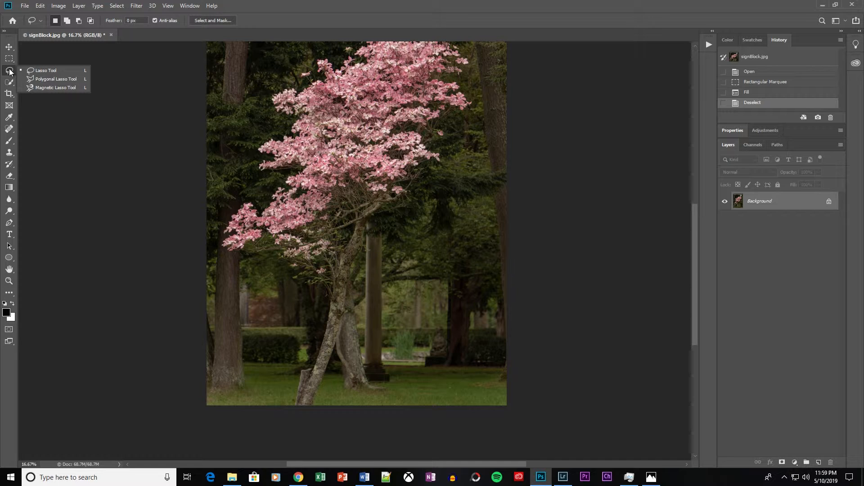
click(46, 71)
mouse_move(297, 369)
mouse_down()
mouse_move(296, 405)
mouse_move(284, 397)
mouse_move(300, 371)
mouse_up()
key(shift+BackSpace)
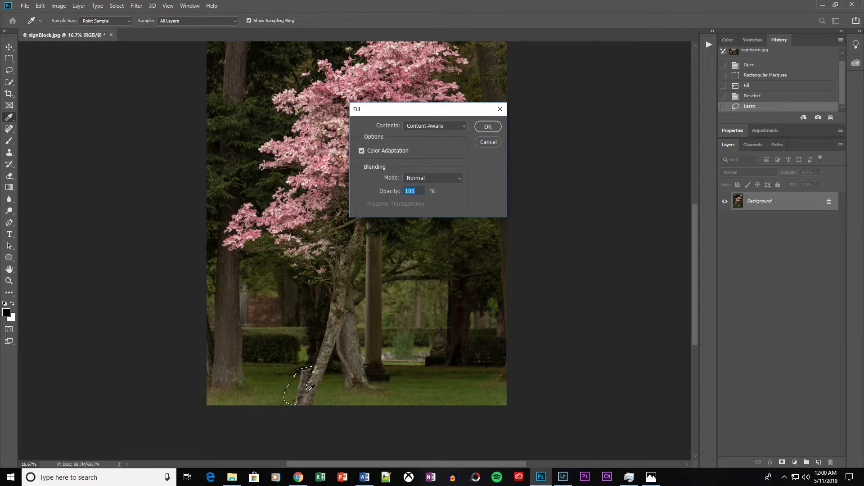
click(487, 127)
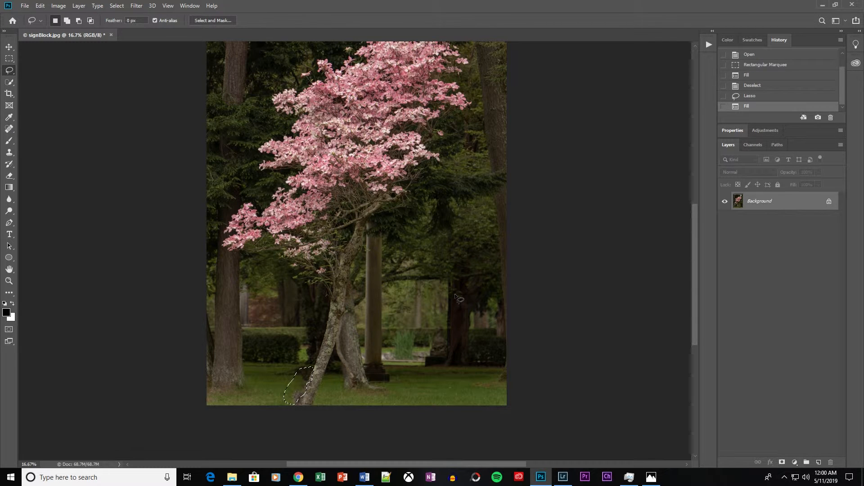
key(ctrl+z)
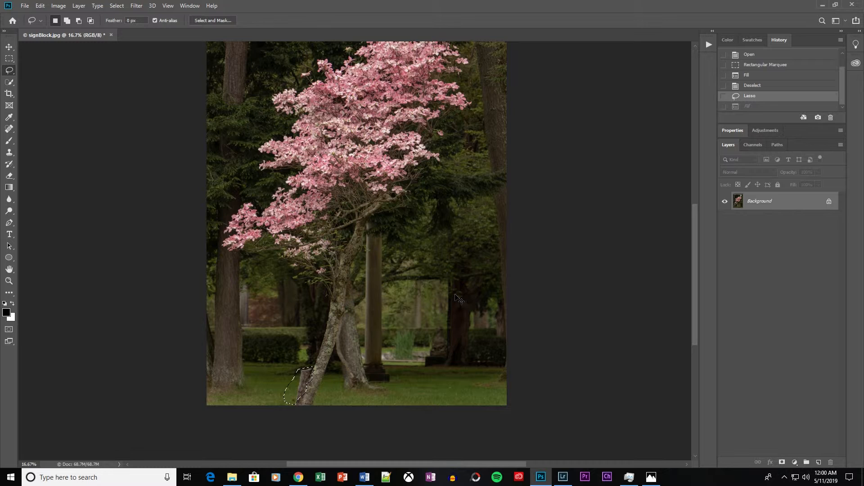
key(ctrl+d)
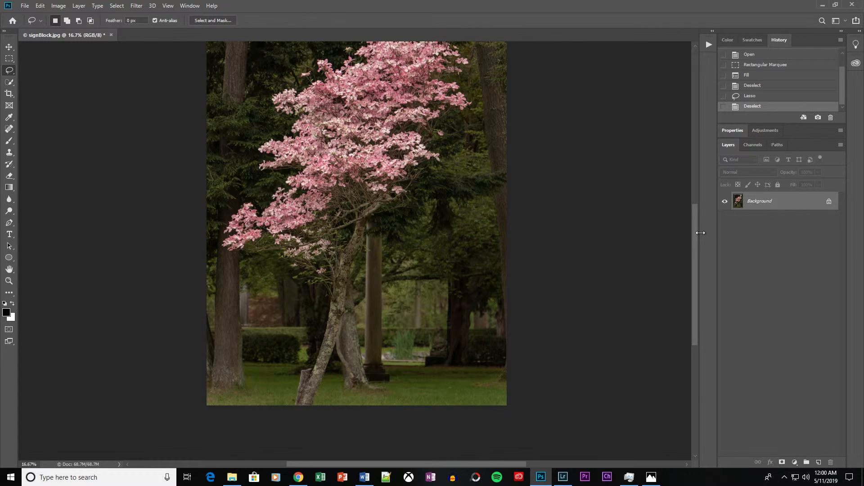
Try a Hue/Saturation adjustment with hue +4 on the photo and cancel it.
drag(692, 242, 692, 207)
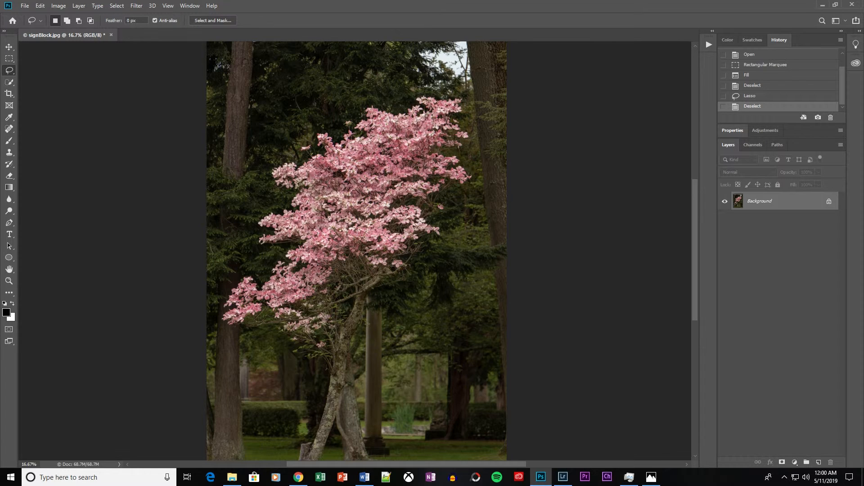
click(58, 5)
mouse_move(96, 34)
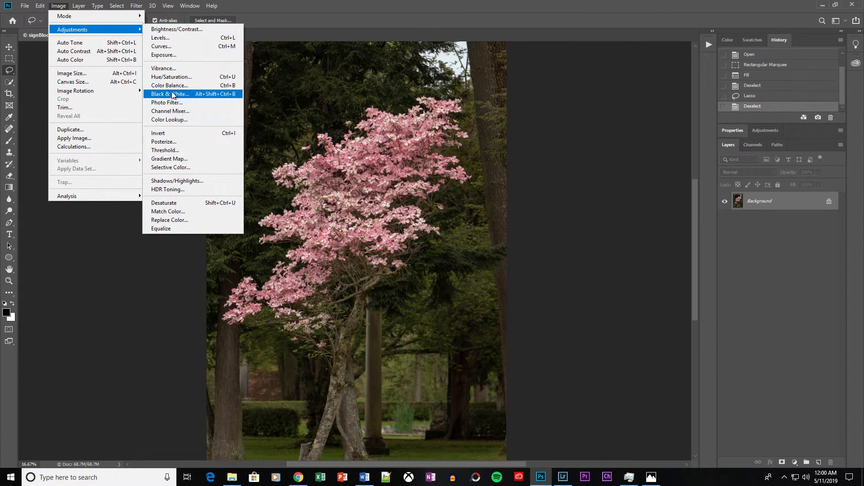
click(177, 77)
drag(428, 92, 589, 79)
mouse_move(568, 144)
mouse_down()
mouse_move(577, 142)
mouse_move(569, 142)
mouse_up()
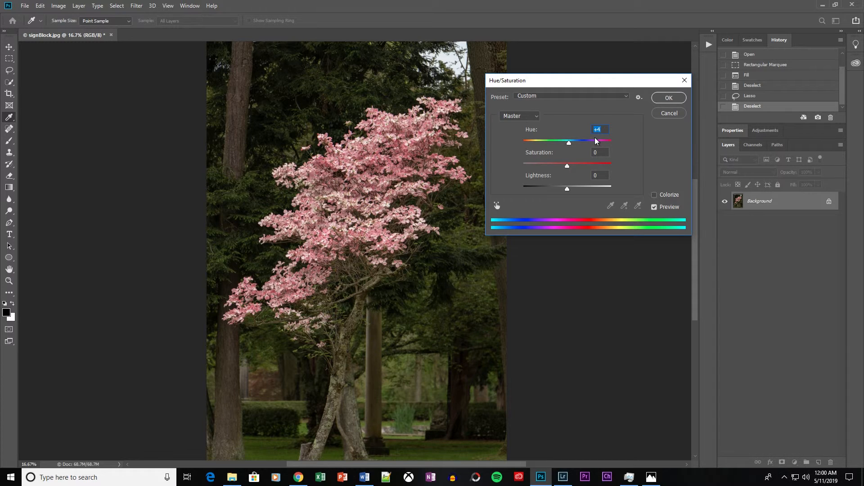
click(668, 113)
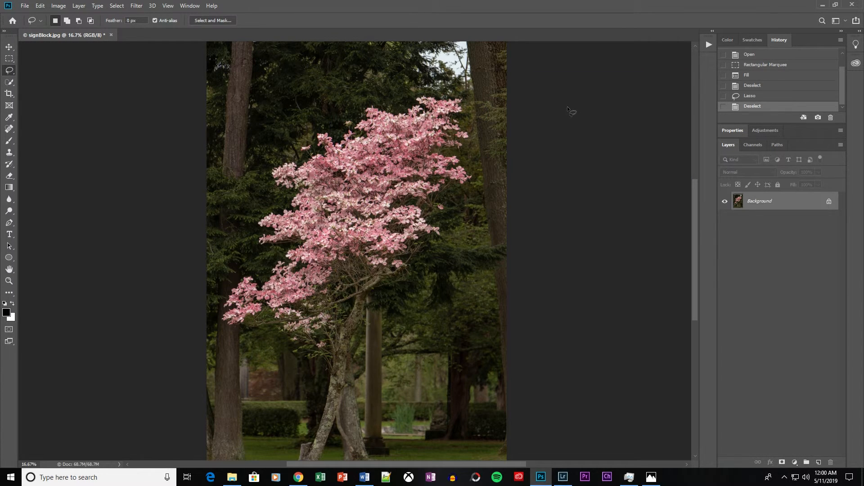